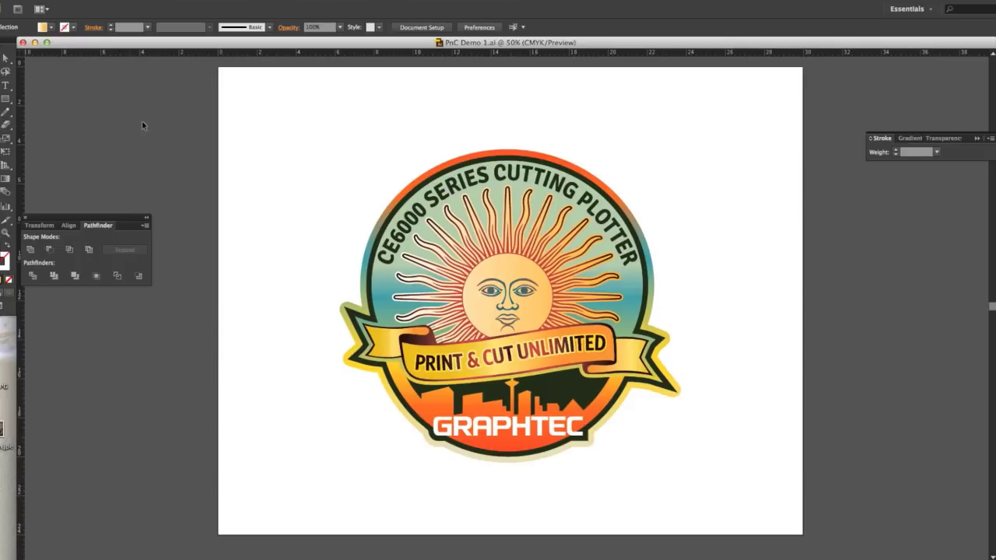
Select the whole badge artwork and offset its paths by 0.25 in with round joins.
{"action": "left_click_drag", "start_coordinate": [314, 115], "coordinate": [730, 511]}
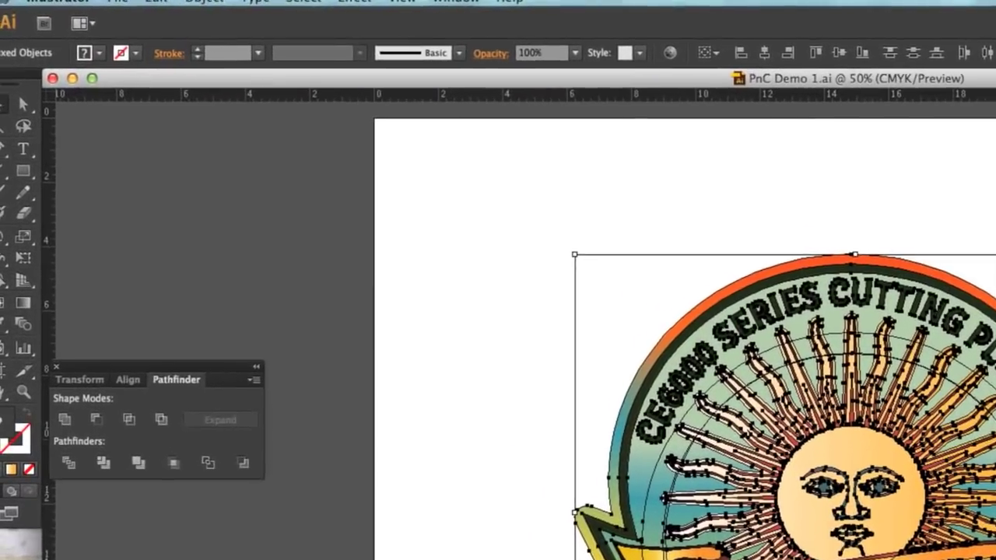
{"action": "left_click", "coordinate": [200, 2]}
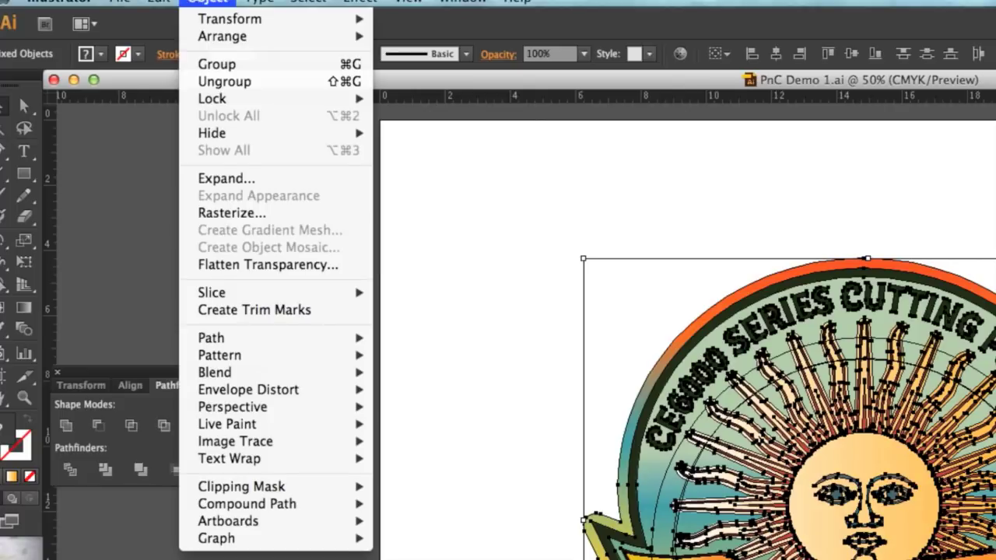
{"action": "mouse_move", "coordinate": [303, 340]}
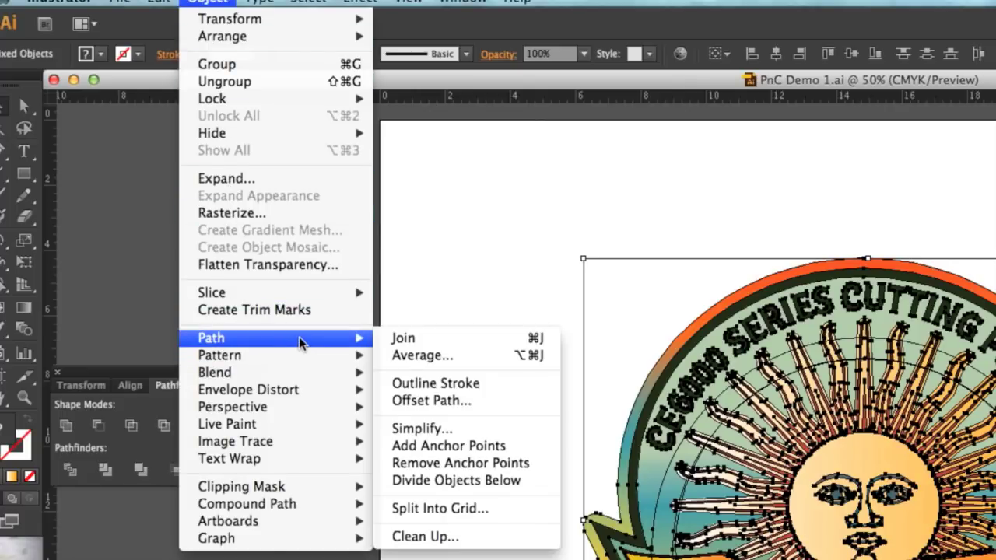
{"action": "left_click", "coordinate": [447, 402]}
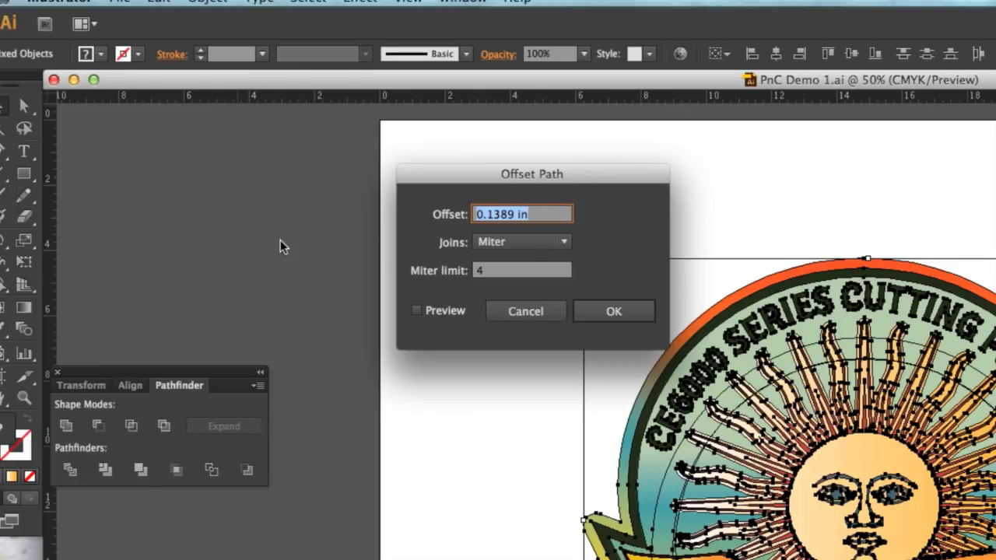
{"action": "type", "text": ".25"}
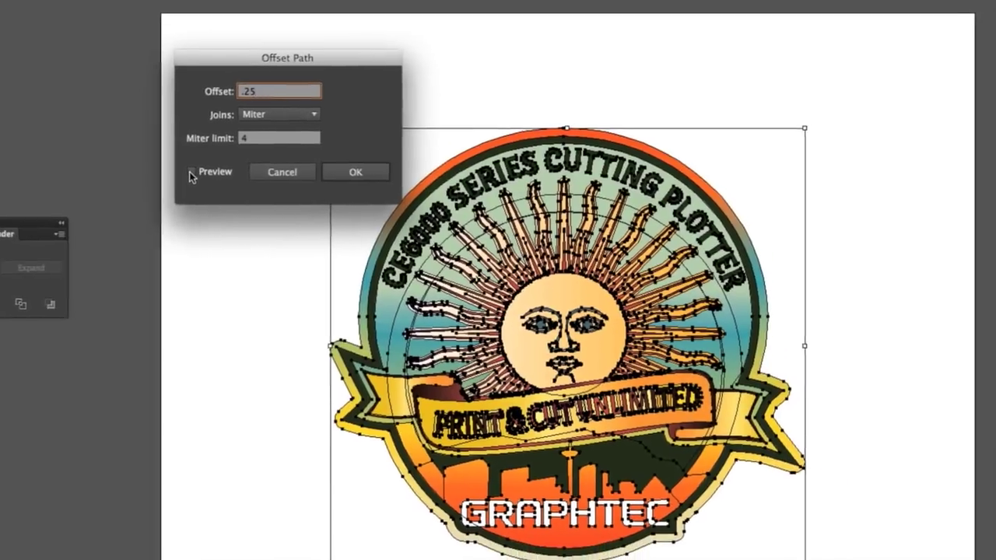
{"action": "left_click", "coordinate": [413, 309]}
{"action": "left_click", "coordinate": [179, 165]}
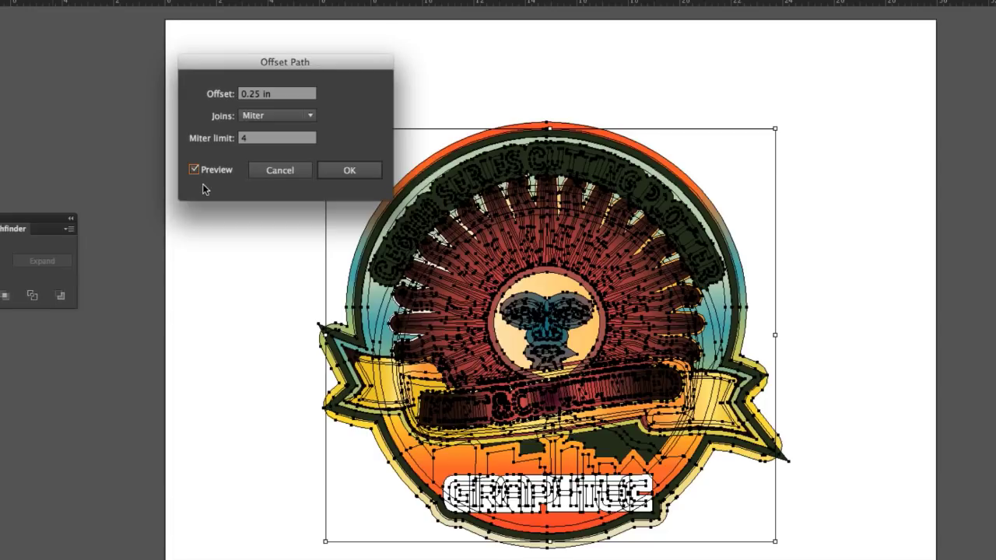
{"action": "left_click", "coordinate": [308, 116]}
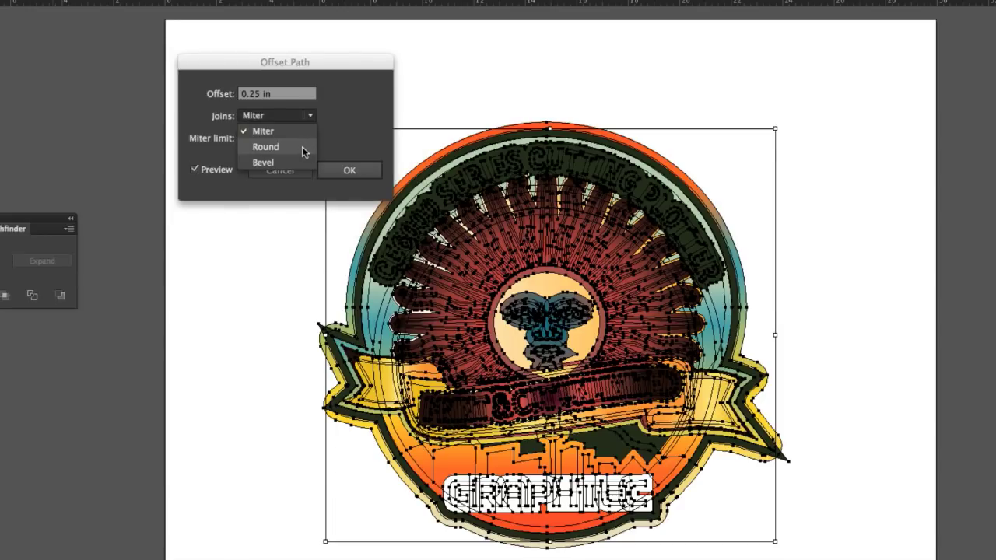
{"action": "left_click", "coordinate": [302, 147]}
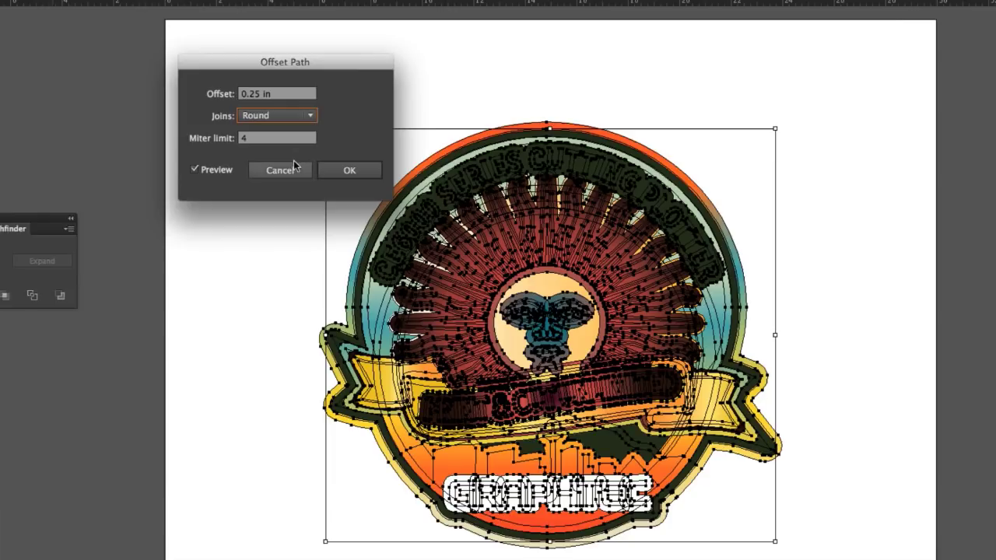
{"action": "left_click", "coordinate": [351, 170]}
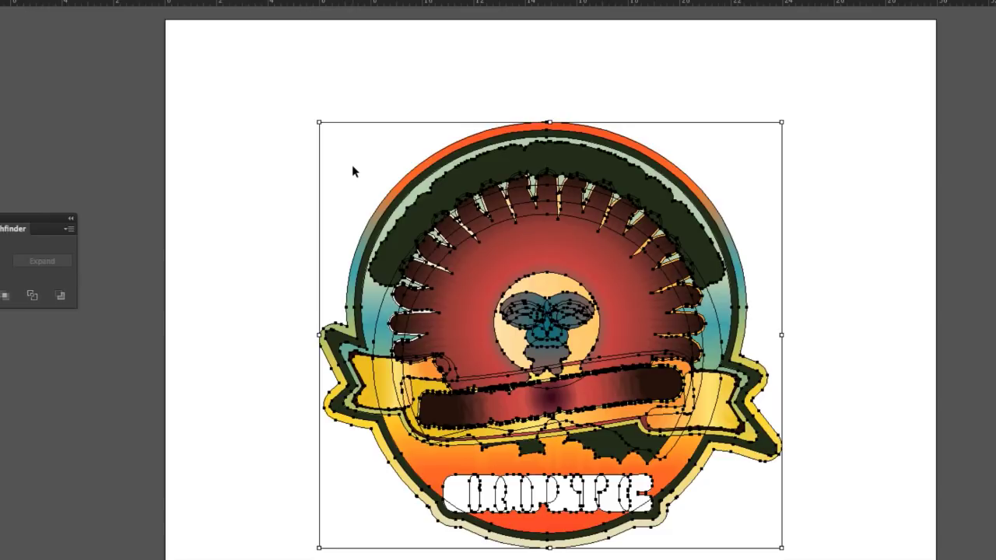
Unite the offset shapes into one silhouette with Pathfinder and swap its fill and stroke to leave an unfilled outline.
{"action": "left_click", "coordinate": [230, 0]}
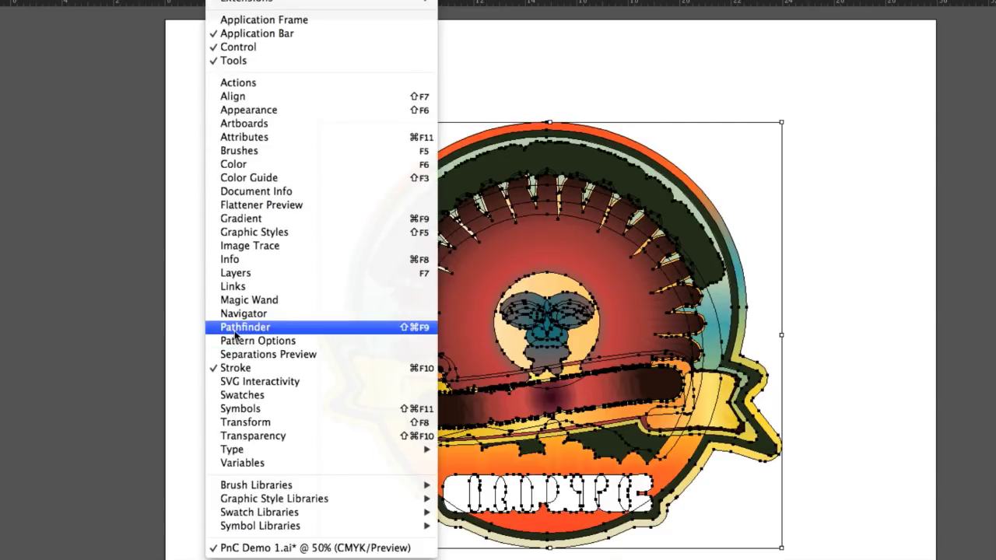
{"action": "left_click", "coordinate": [235, 330]}
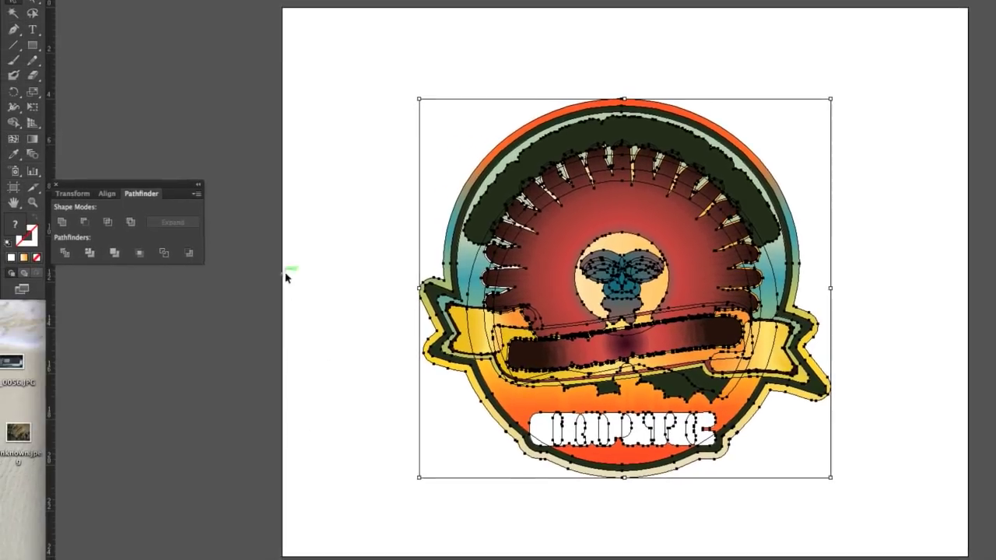
{"action": "left_click", "coordinate": [63, 224]}
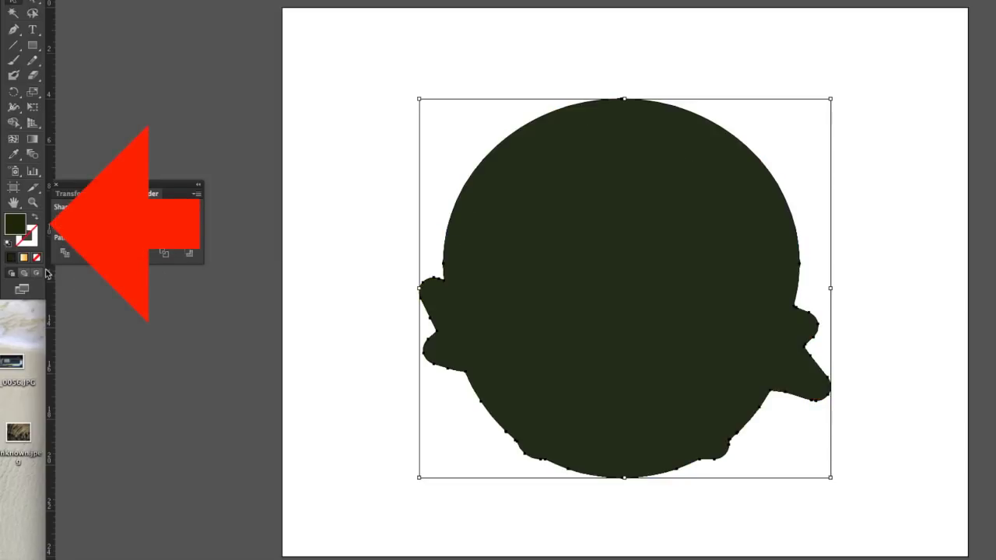
{"action": "left_click", "coordinate": [36, 219]}
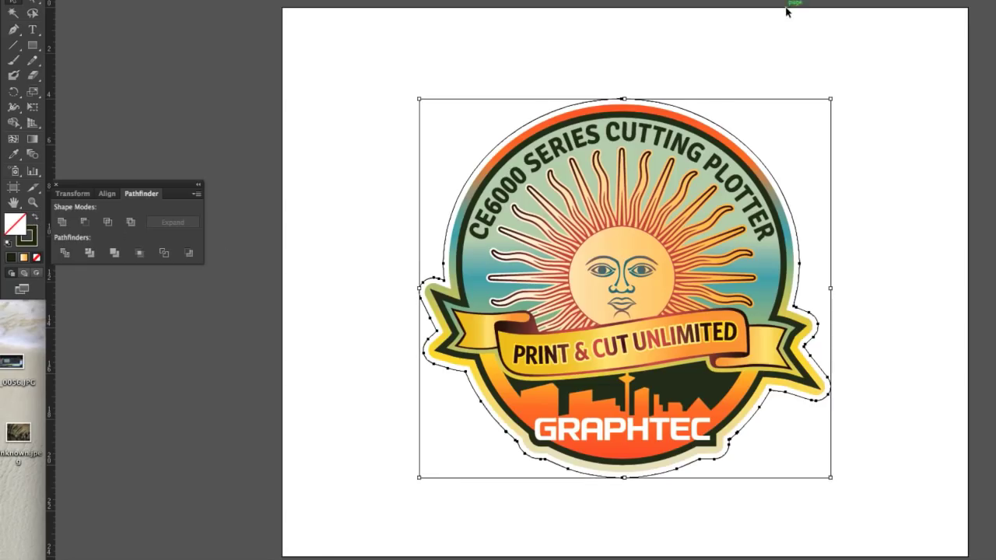
{"action": "left_click", "coordinate": [956, 86]}
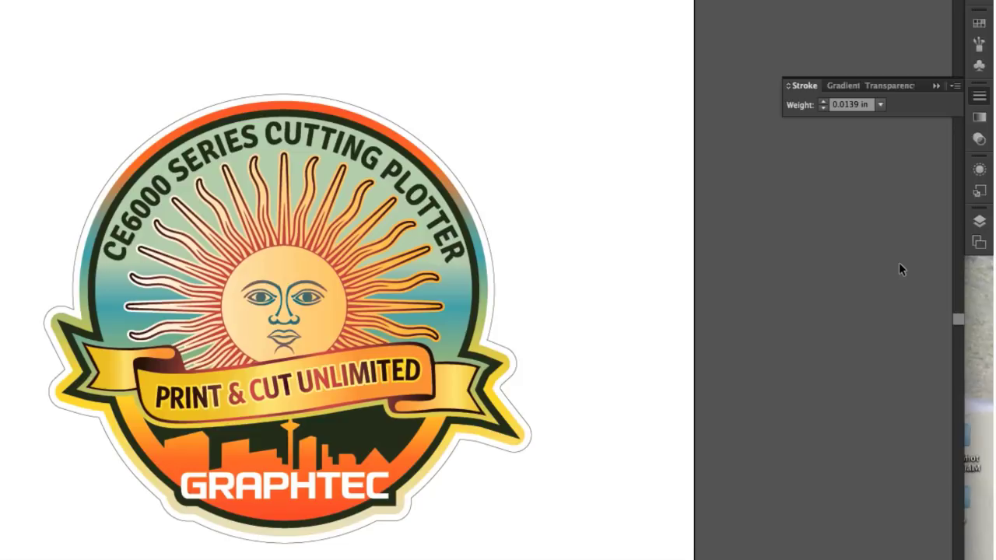
Rename the layer holding the artwork as Print.
{"action": "left_click", "coordinate": [979, 221]}
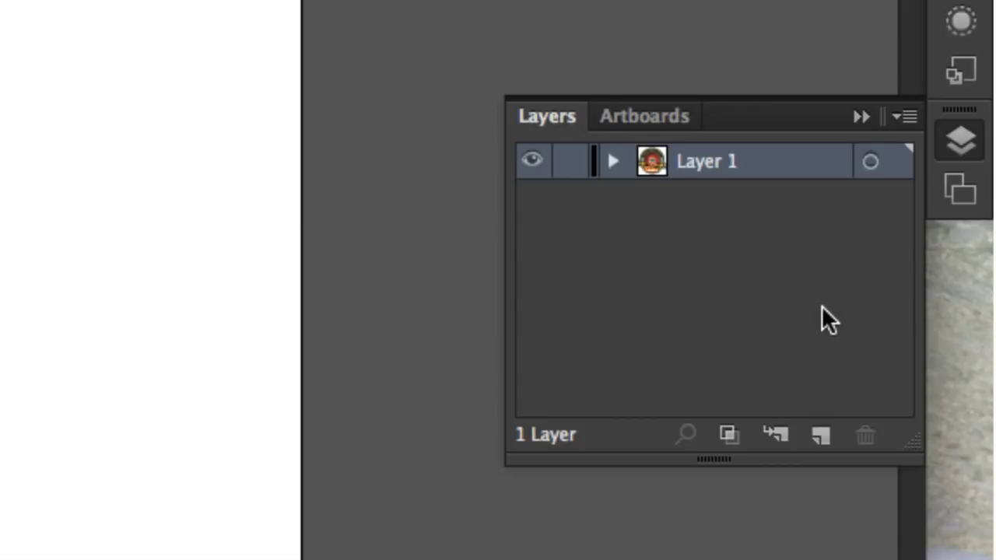
{"action": "double_click", "coordinate": [714, 158]}
{"action": "type", "text": "Print"}
{"action": "key", "text": "Return"}
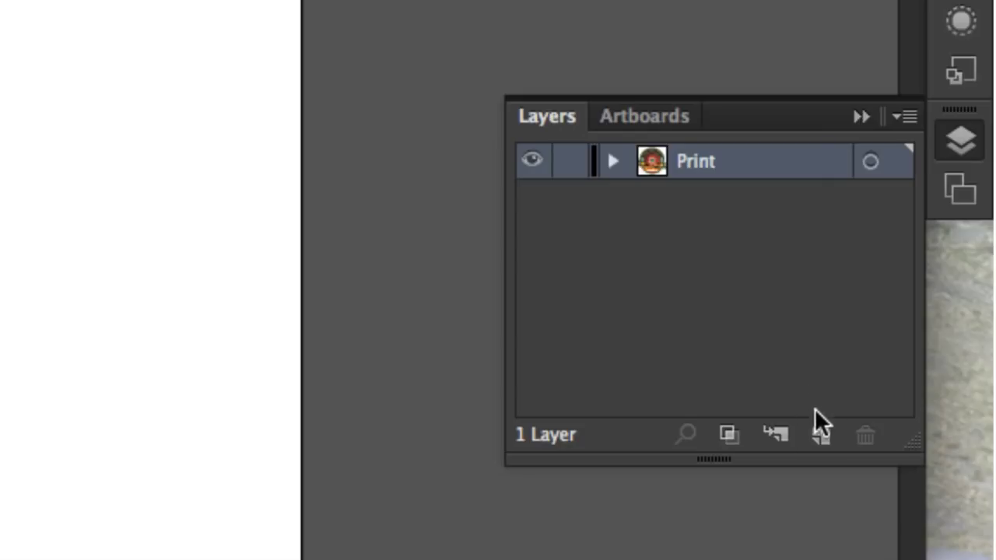
Create a layer named Cut and move the offset contour line from the Print layer onto it.
{"action": "left_click", "coordinate": [822, 437]}
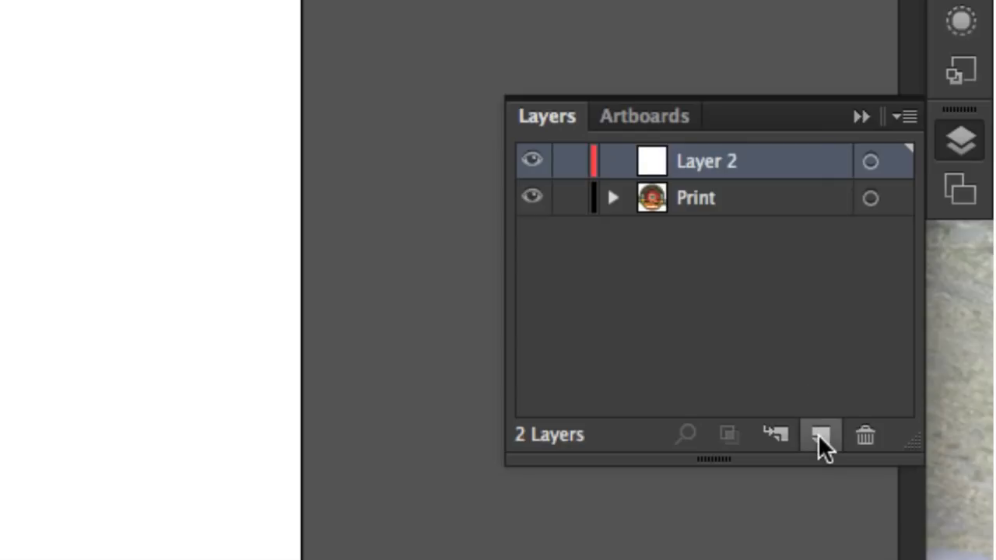
{"action": "double_click", "coordinate": [724, 161]}
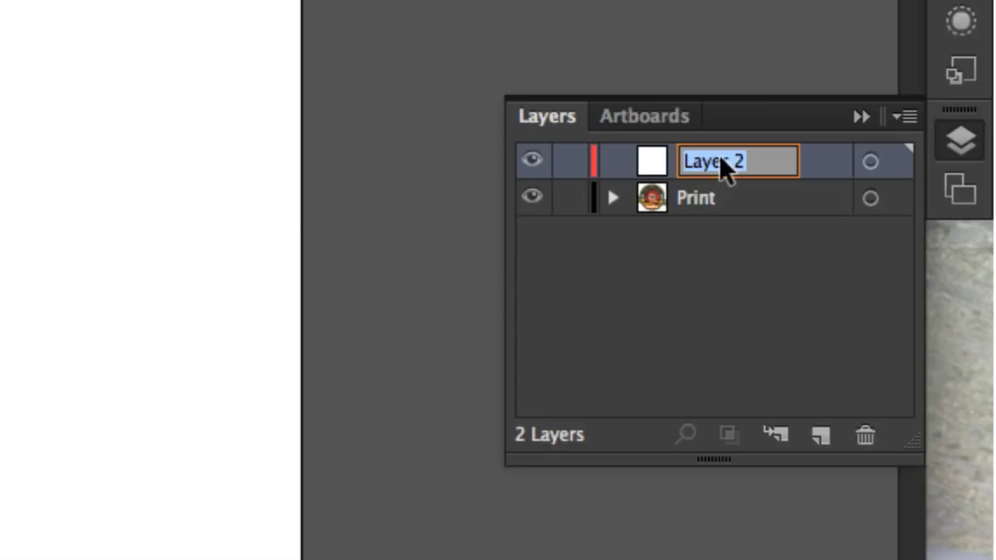
{"action": "type", "text": "Cut"}
{"action": "key", "text": "Return"}
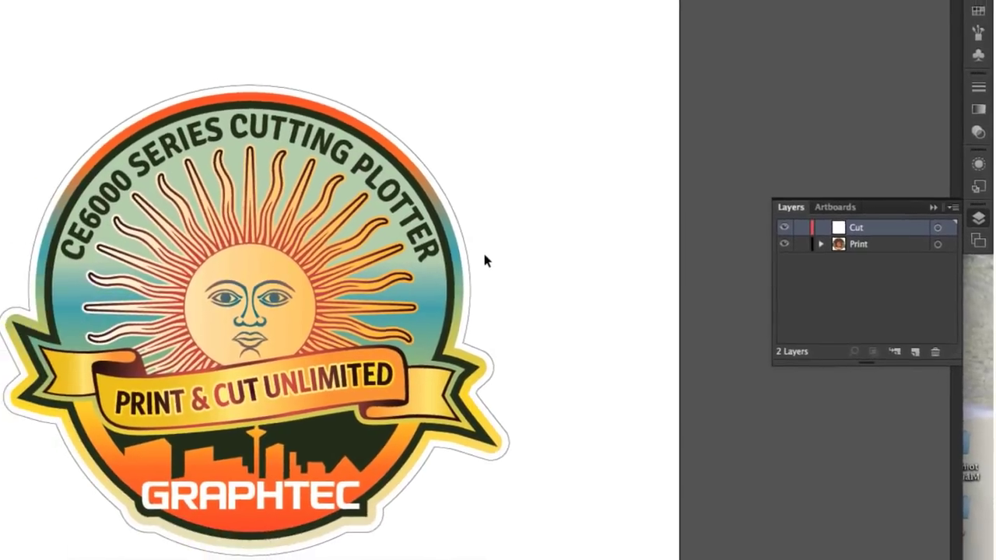
{"action": "left_click", "coordinate": [500, 273]}
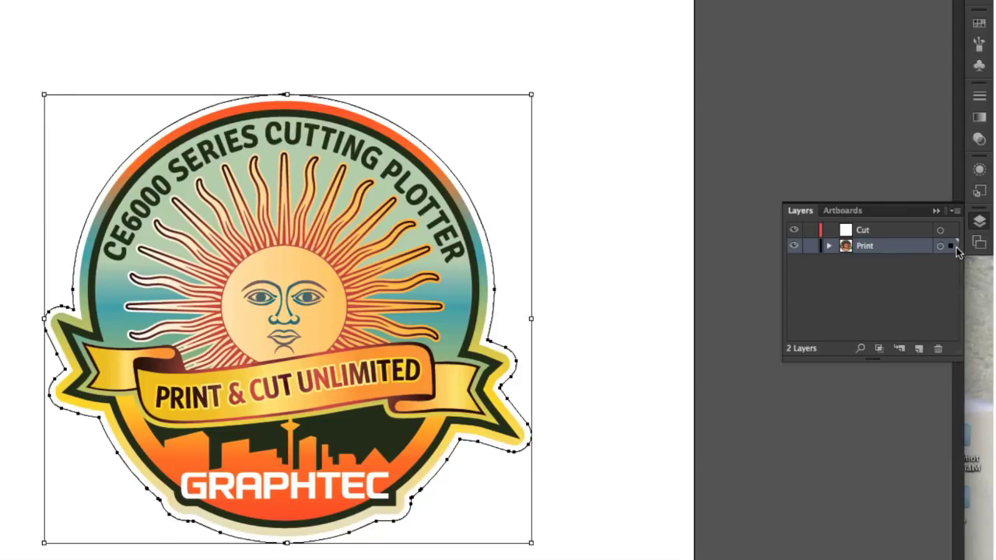
{"action": "left_click_drag", "start_coordinate": [952, 246], "coordinate": [953, 232]}
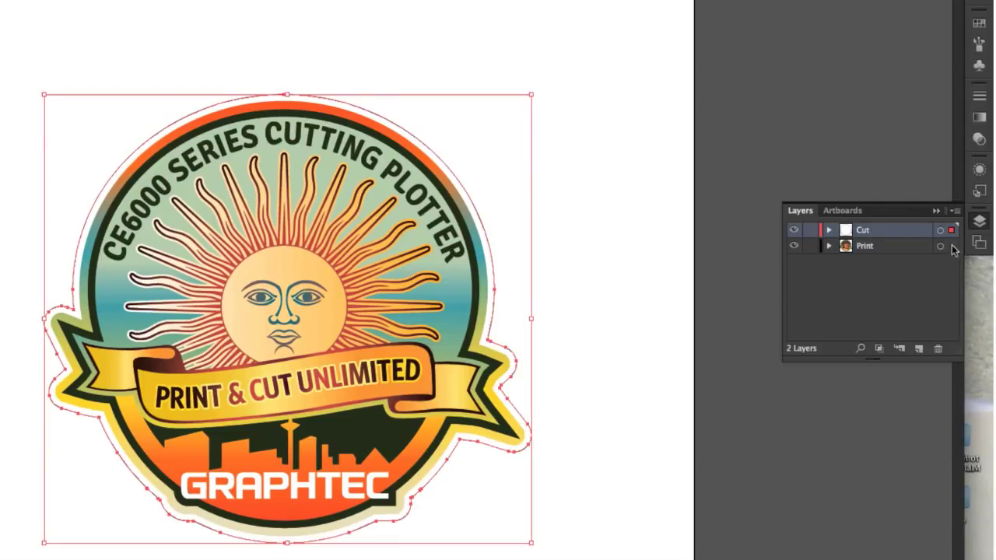
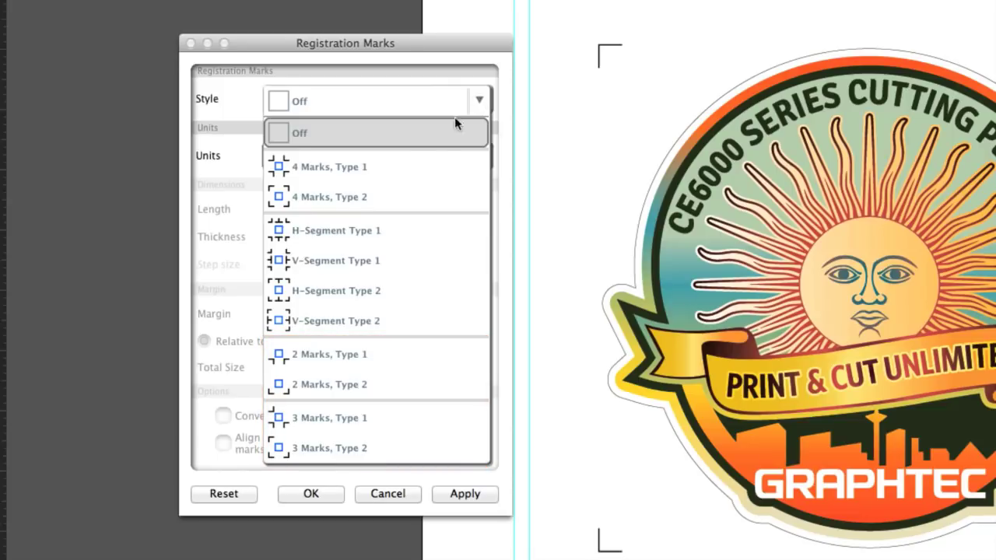
Choose the 4 Marks, Type 2 registration mark style with a length of 0.787 in and a thickness of 0.039 in.
{"action": "left_click", "coordinate": [412, 193]}
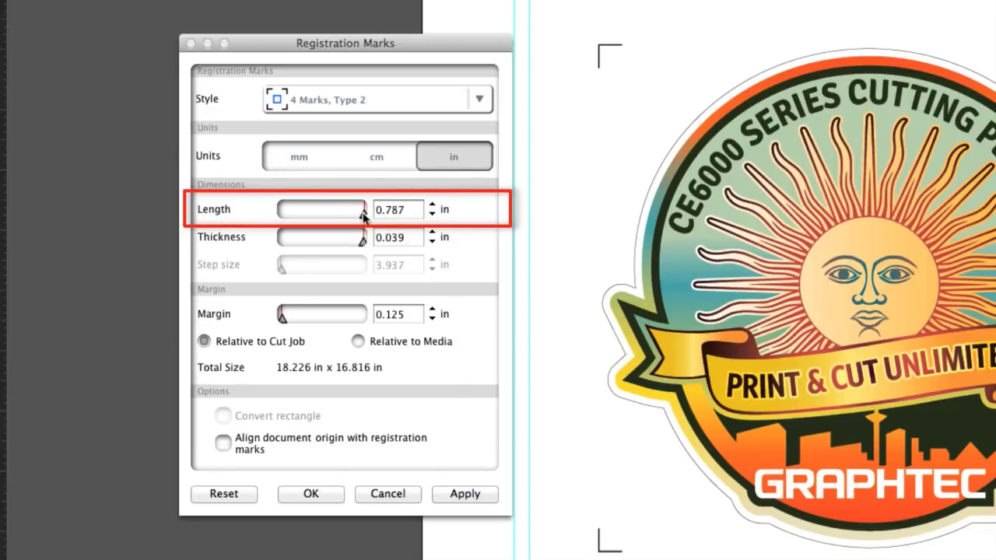
{"action": "mouse_move", "coordinate": [364, 218]}
{"action": "left_mouse_down"}
{"action": "mouse_move", "coordinate": [341, 216]}
{"action": "mouse_move", "coordinate": [365, 220]}
{"action": "left_mouse_up"}
{"action": "left_click_drag", "start_coordinate": [365, 218], "coordinate": [366, 248]}
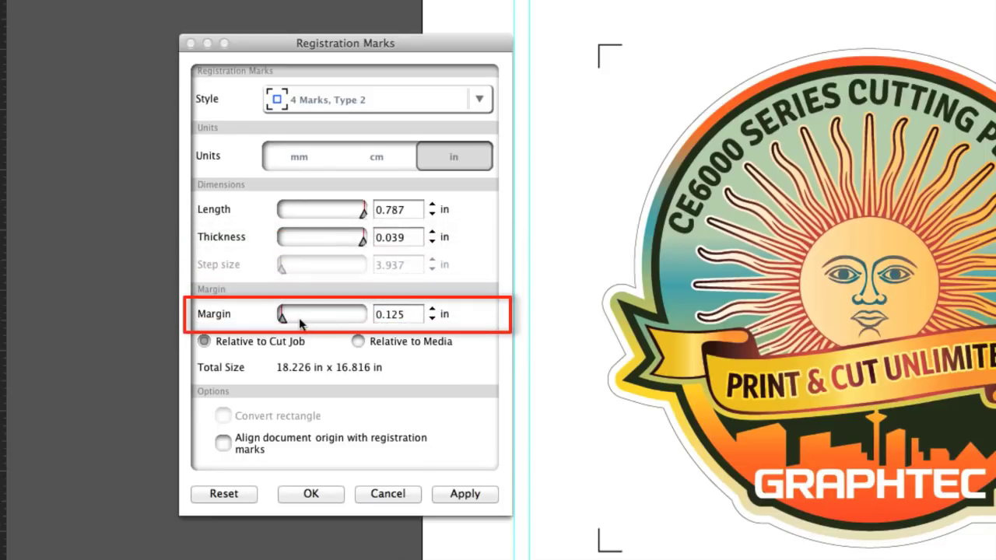
Set the registration mark margin to 0.265 in relative to the cut job and accept the marks.
{"action": "left_click_drag", "start_coordinate": [282, 320], "coordinate": [283, 325]}
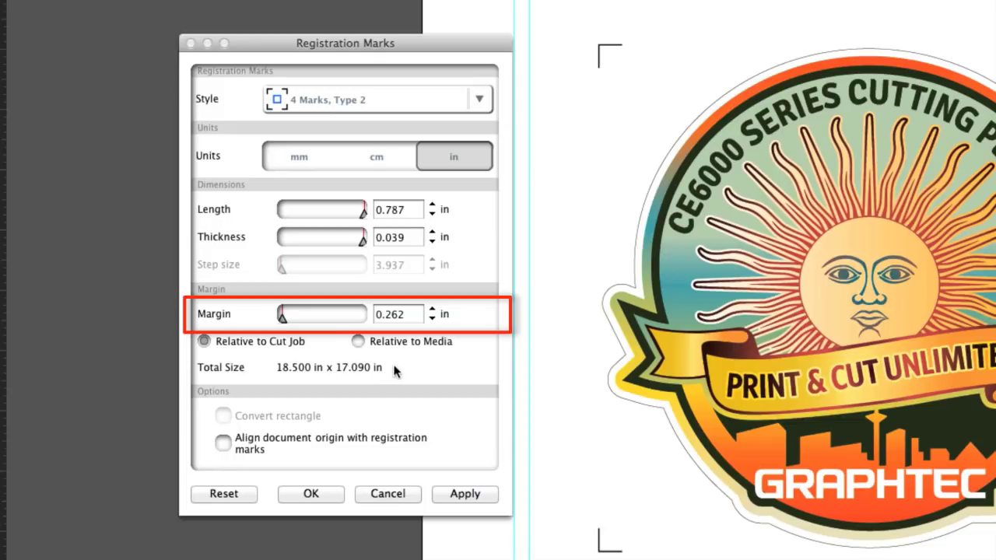
{"action": "left_click", "coordinate": [434, 319]}
{"action": "left_click", "coordinate": [433, 309]}
{"action": "left_click", "coordinate": [433, 309]}
{"action": "left_click", "coordinate": [433, 309]}
{"action": "left_click", "coordinate": [433, 309]}
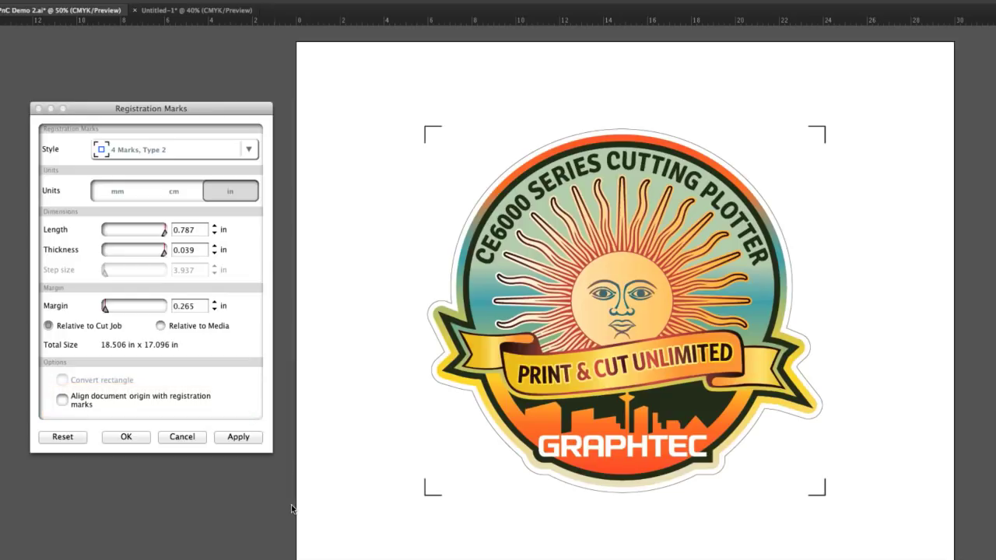
{"action": "left_click", "coordinate": [135, 438]}
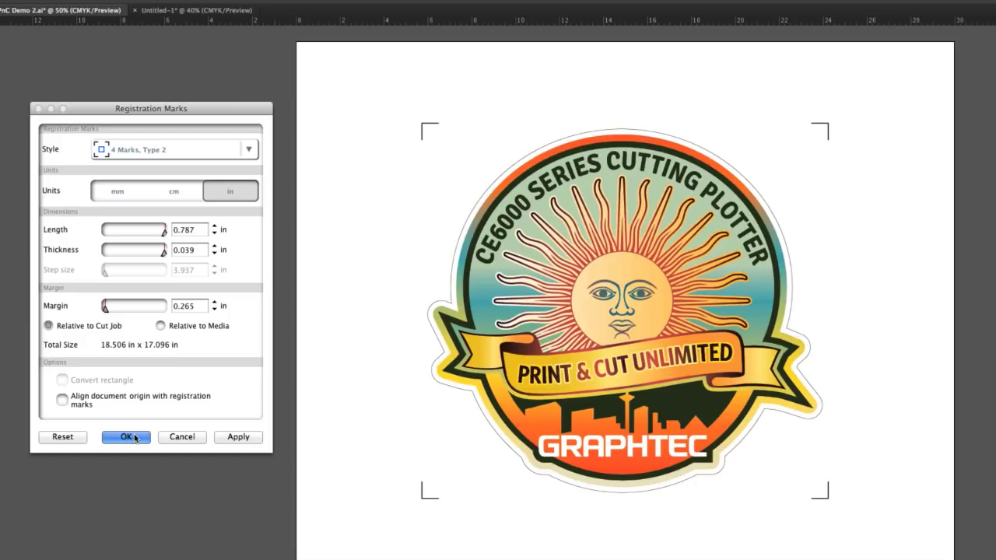
{"action": "left_click", "coordinate": [127, 437]}
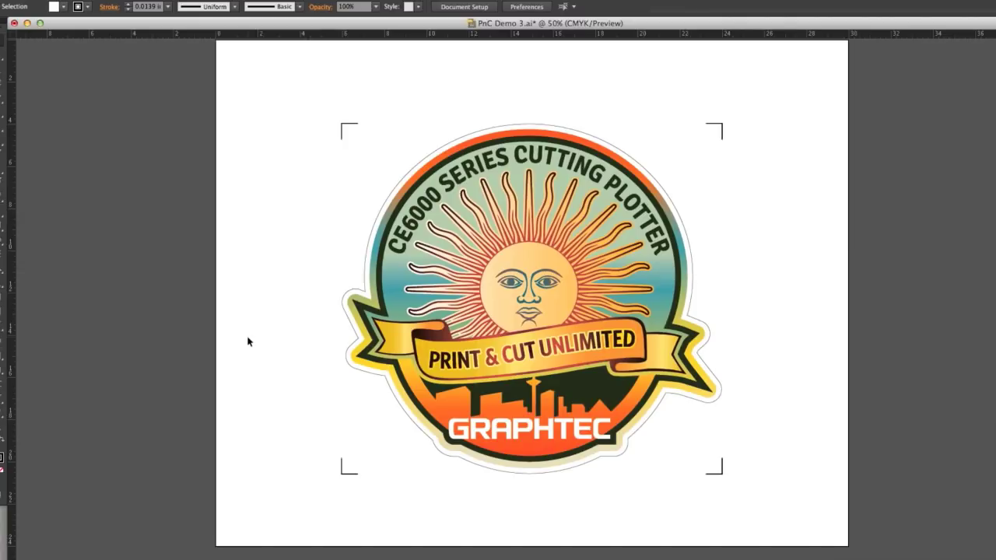
Delete the corner registration marks in PnC Demo 3.ai and draw a rectangle about 18.94 by 17.86 in around the badge.
{"action": "key", "text": "Delete"}
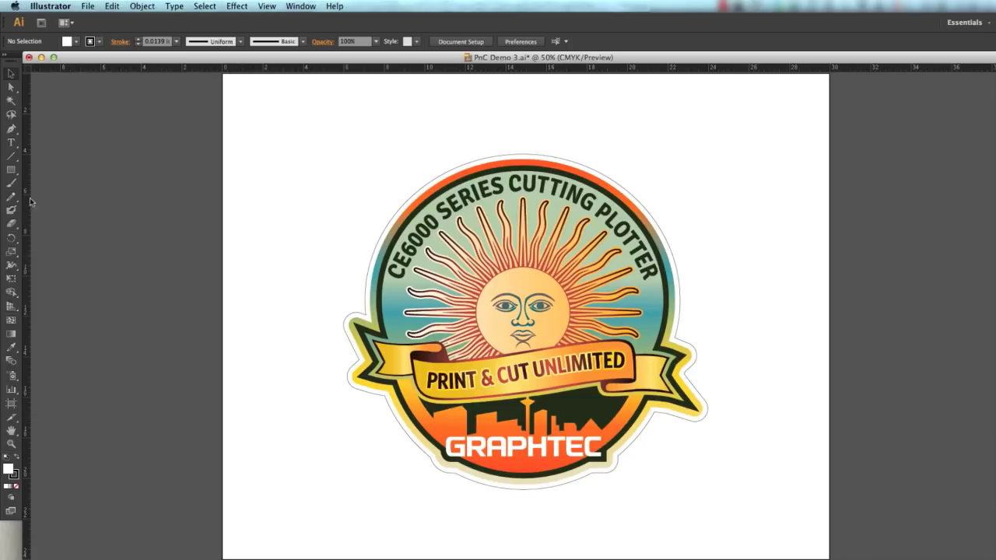
{"action": "left_click", "coordinate": [9, 173]}
{"action": "left_click_drag", "start_coordinate": [325, 131], "coordinate": [717, 496]}
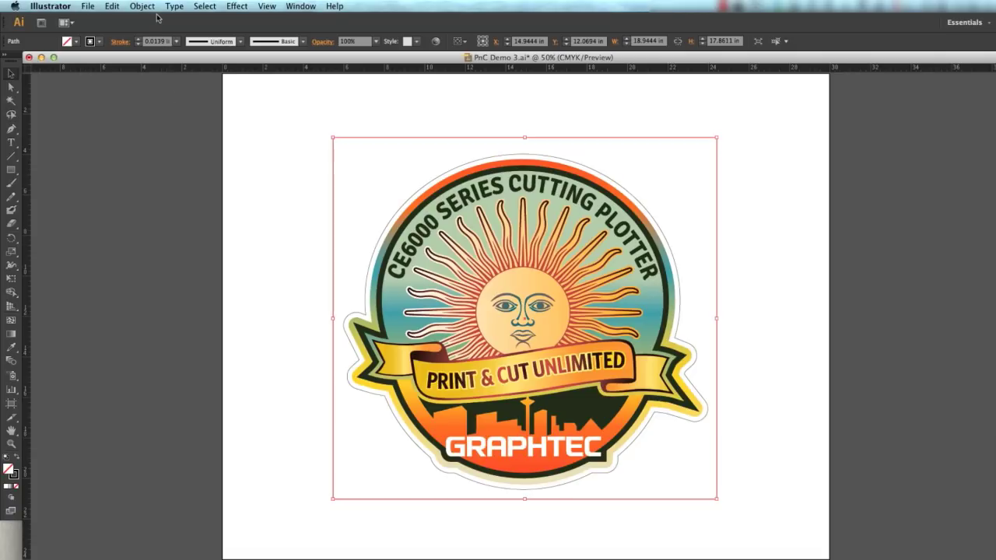
Convert the selected rectangle around the badge into 4 Marks, Type 2 registration marks, 0.787 in long and 0.039 in thick.
{"action": "left_click", "coordinate": [88, 6]}
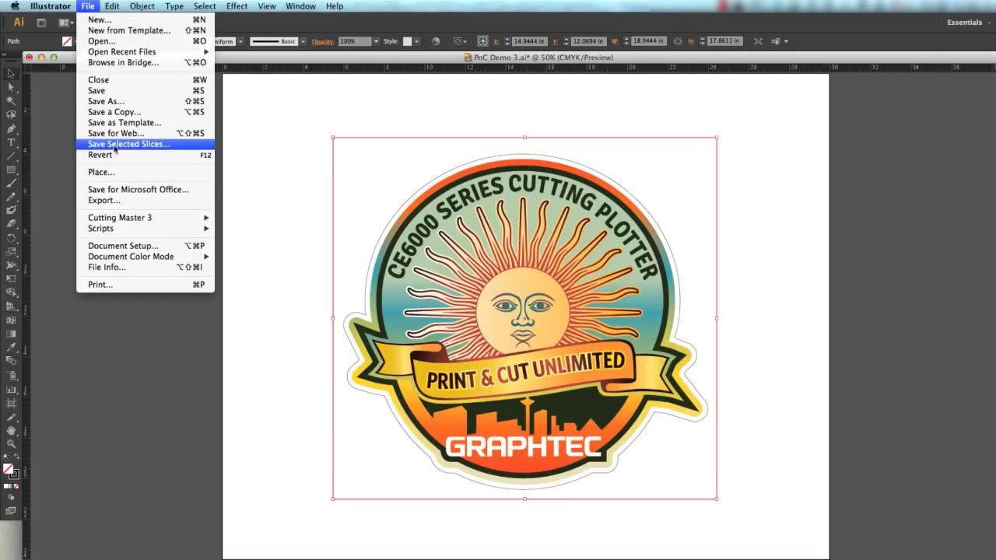
{"action": "mouse_move", "coordinate": [136, 217]}
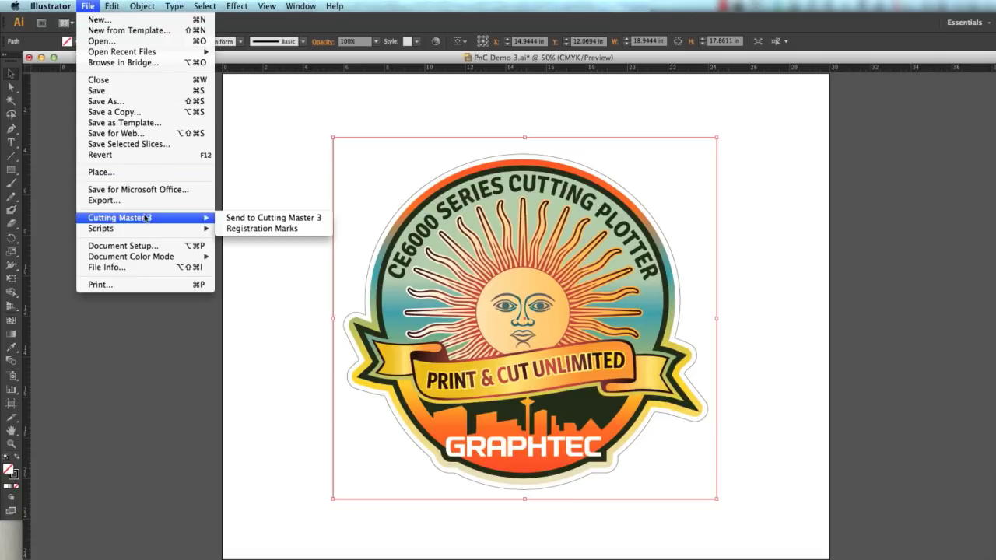
{"action": "left_click", "coordinate": [249, 229]}
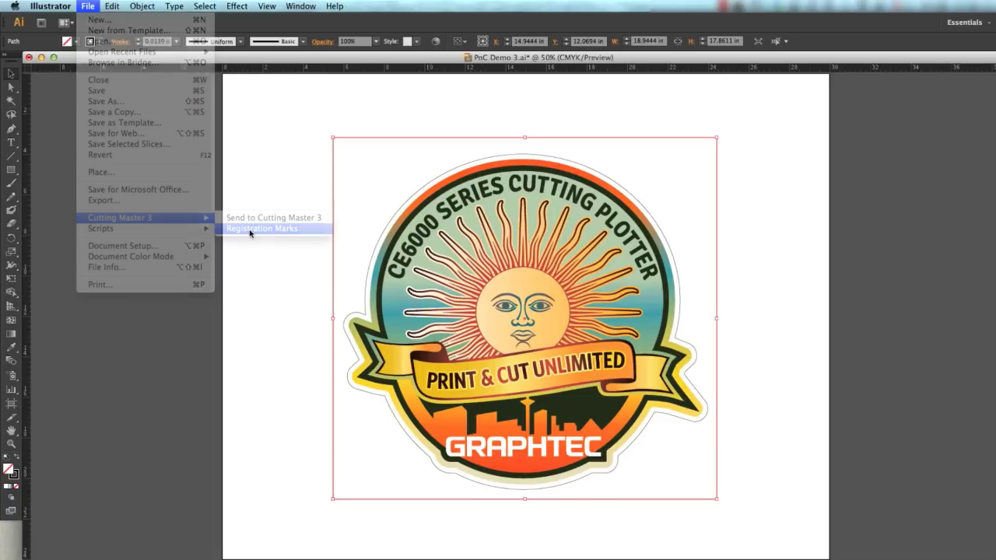
{"action": "left_click_drag", "start_coordinate": [537, 68], "coordinate": [218, 98]}
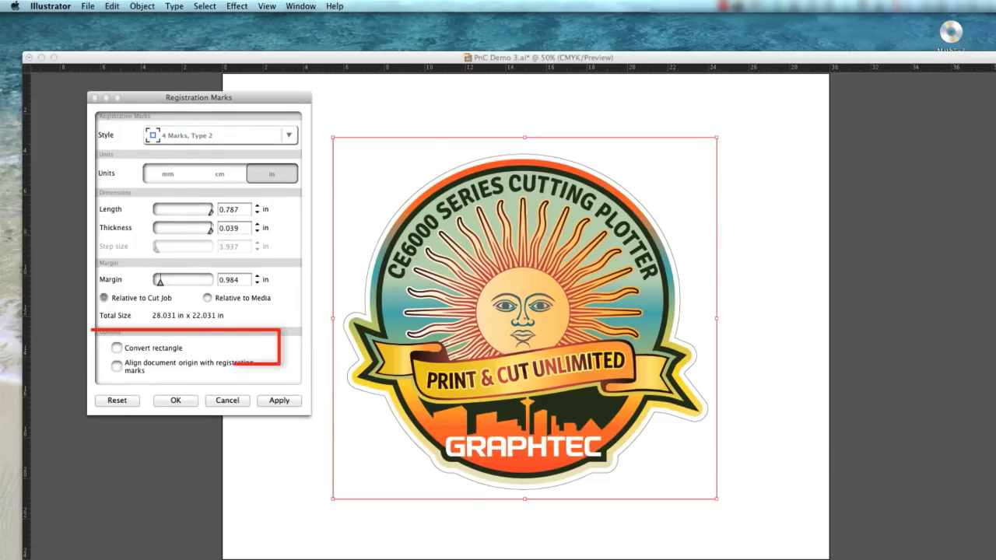
{"action": "left_click", "coordinate": [116, 348]}
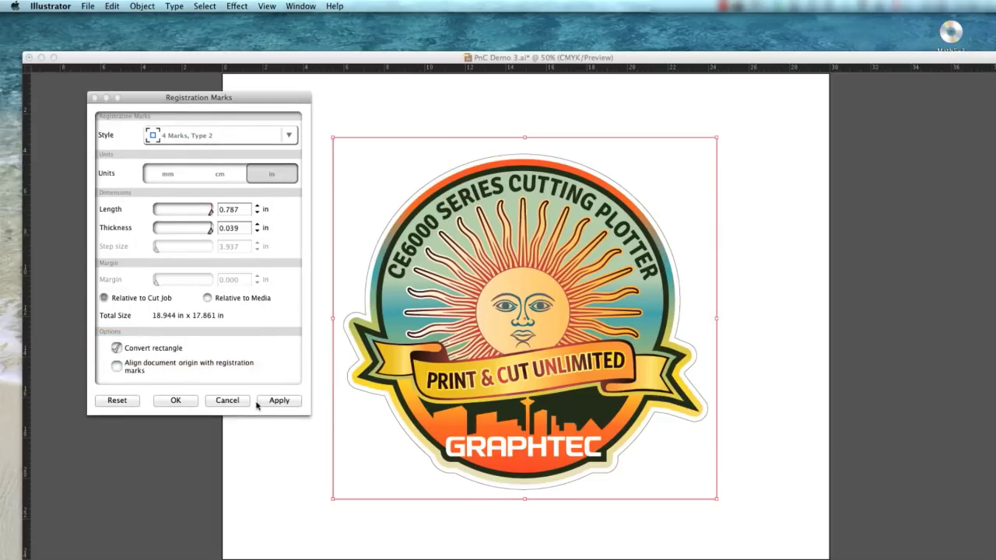
{"action": "left_click", "coordinate": [163, 401]}
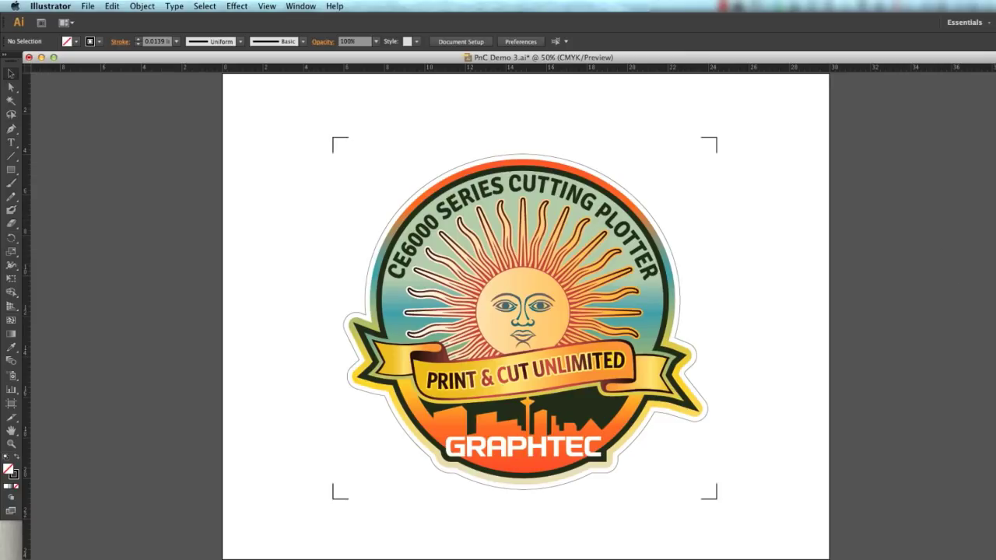
Hide the Cut layer and save the print version of the document as PnC Demo Printready.ai.
{"action": "key", "text": "F7"}
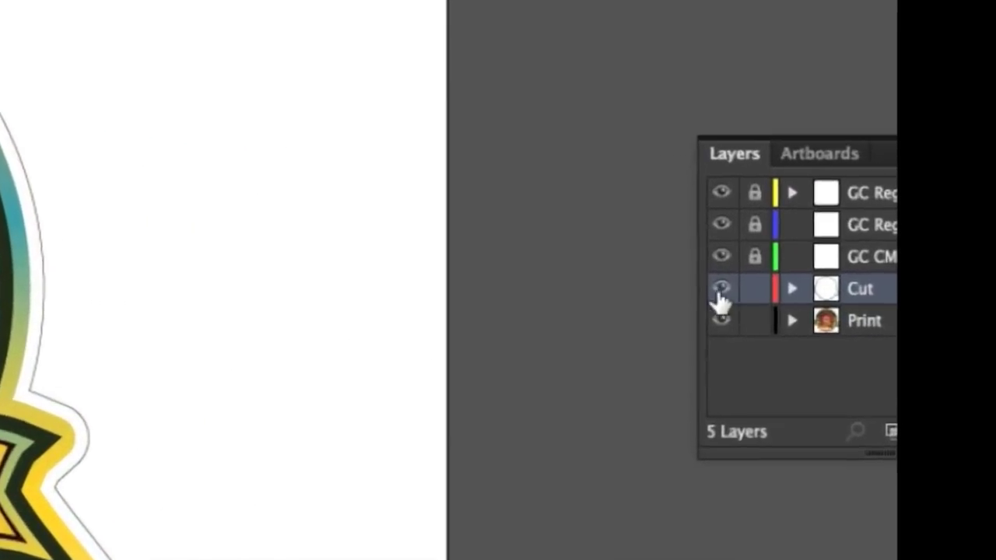
{"action": "left_click", "coordinate": [723, 288]}
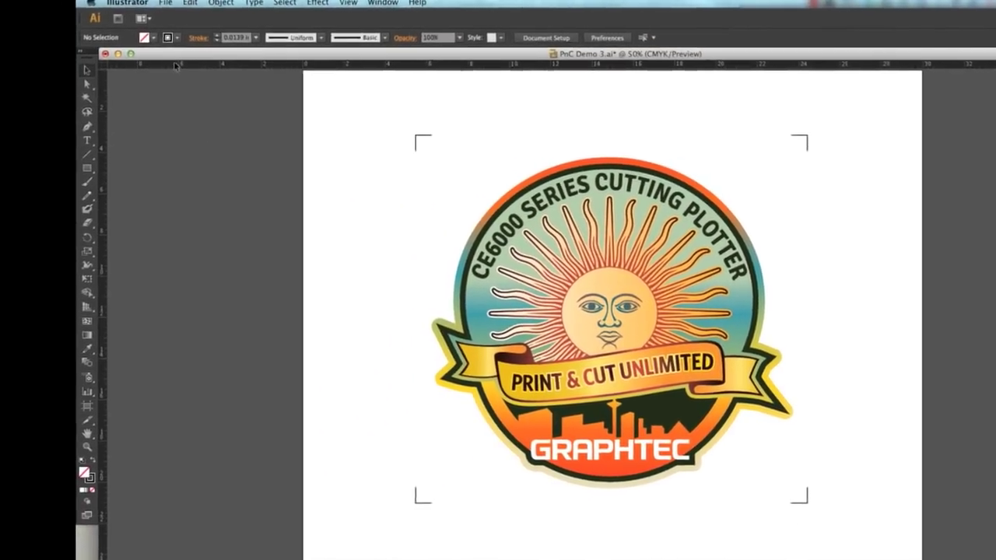
{"action": "left_click", "coordinate": [165, 3]}
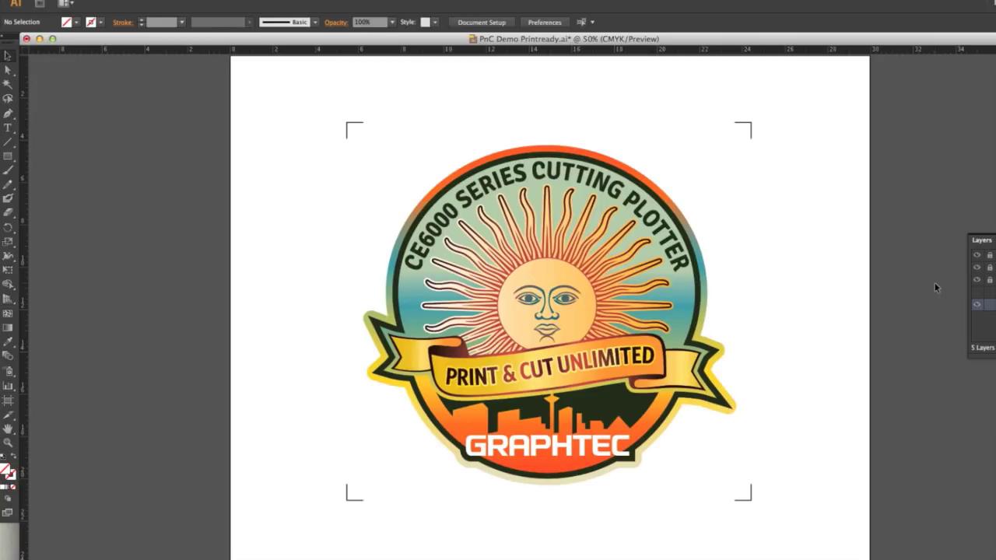
Show the Cut layer again and send the badge with its registration marks to Cutting Master 3.
{"action": "left_click", "coordinate": [977, 304]}
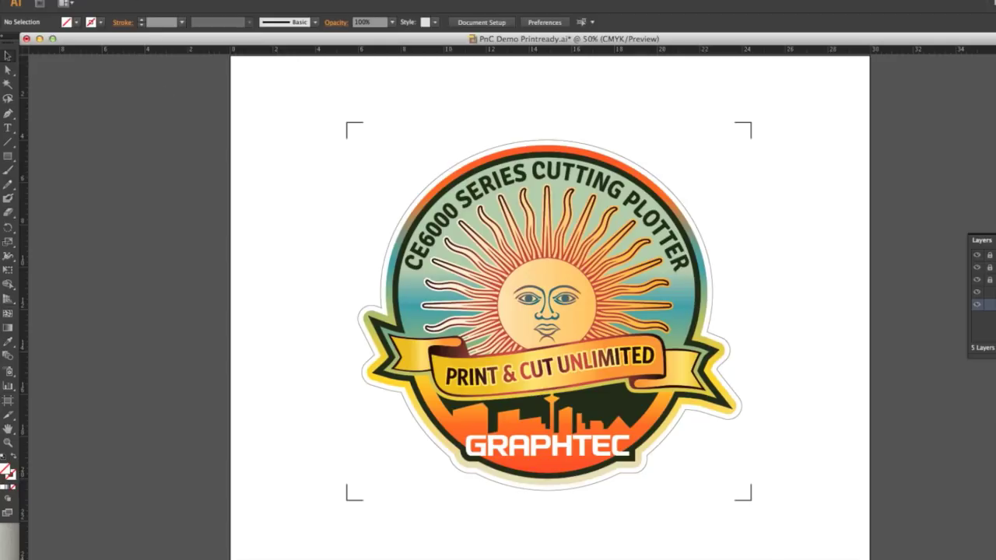
{"action": "key", "text": "period"}
{"action": "left_click", "coordinate": [89, 0]}
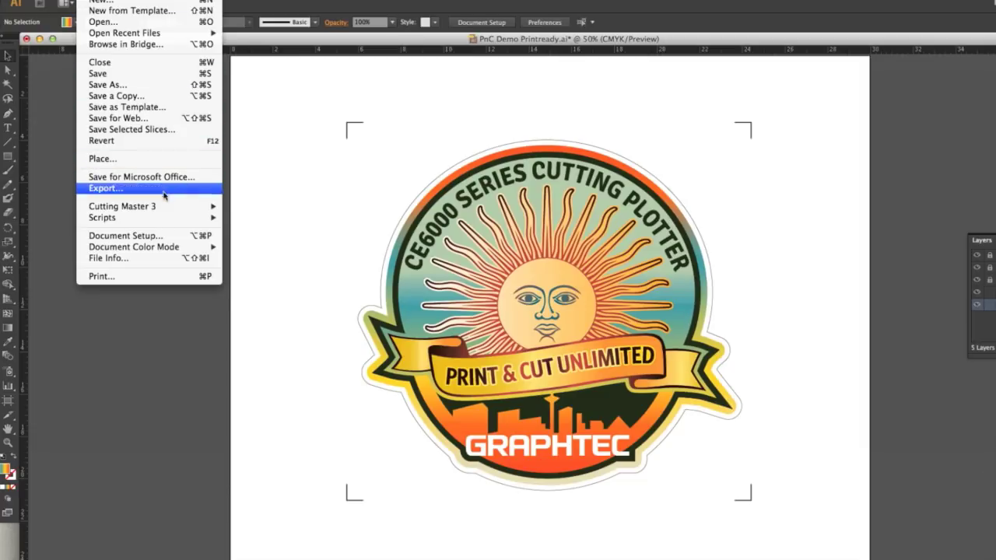
{"action": "mouse_move", "coordinate": [166, 215]}
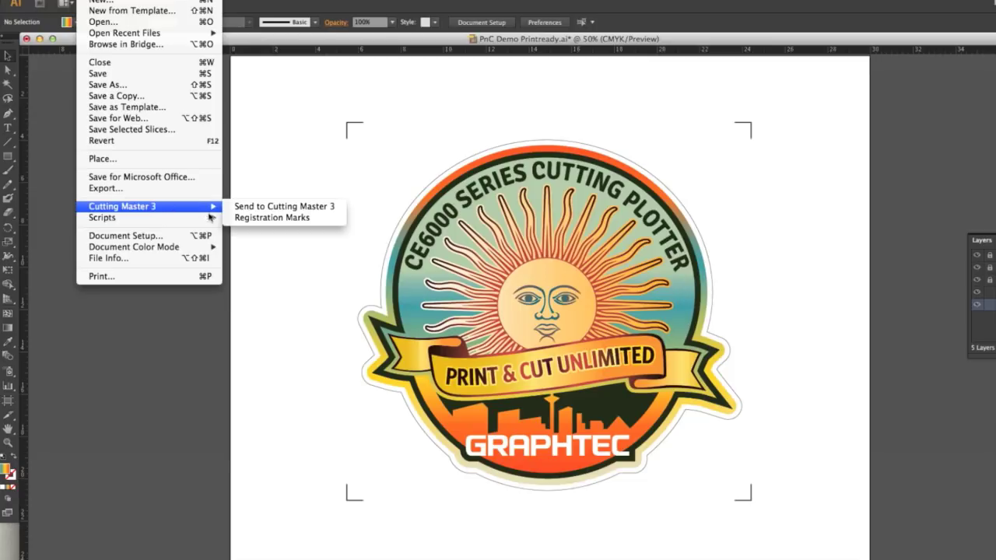
{"action": "left_click", "coordinate": [249, 210]}
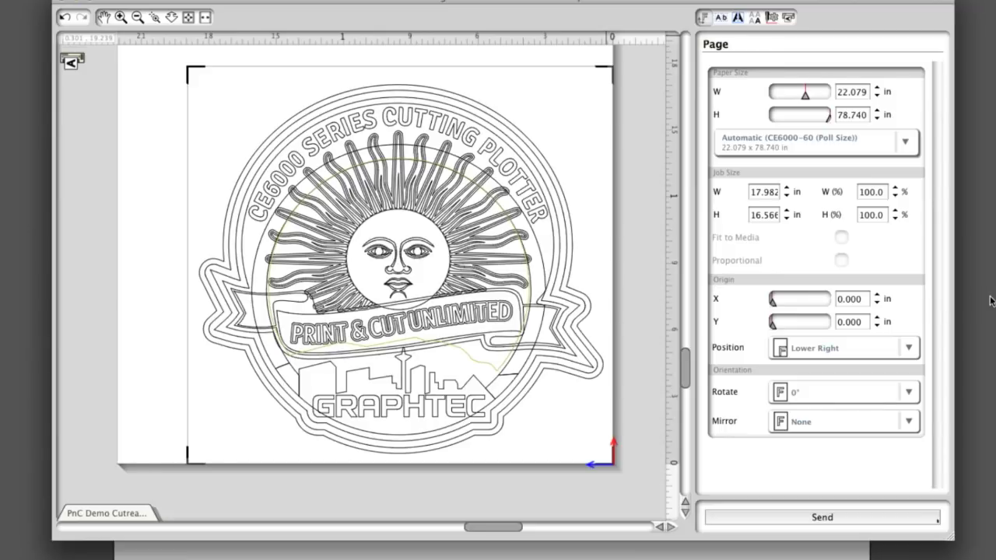
{"action": "left_click", "coordinate": [789, 17]}
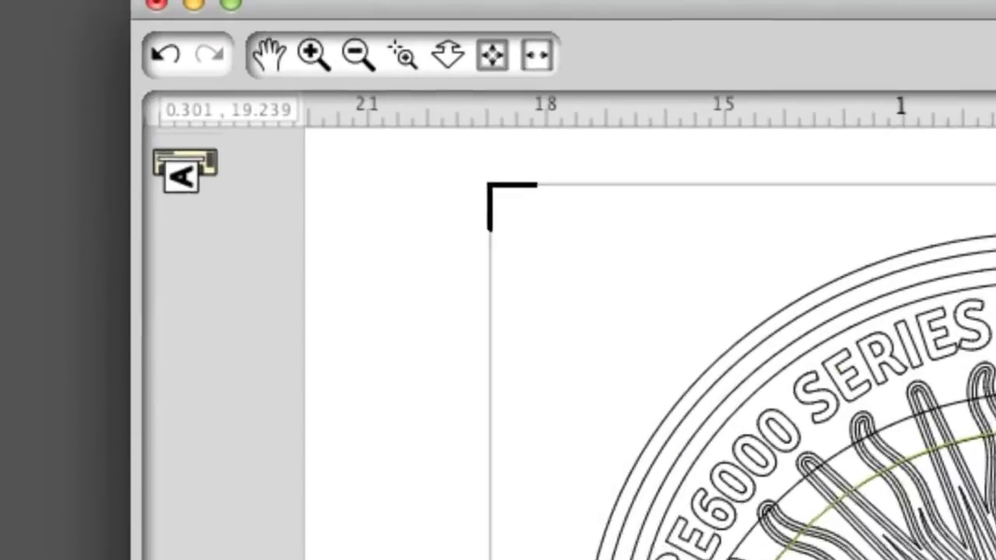